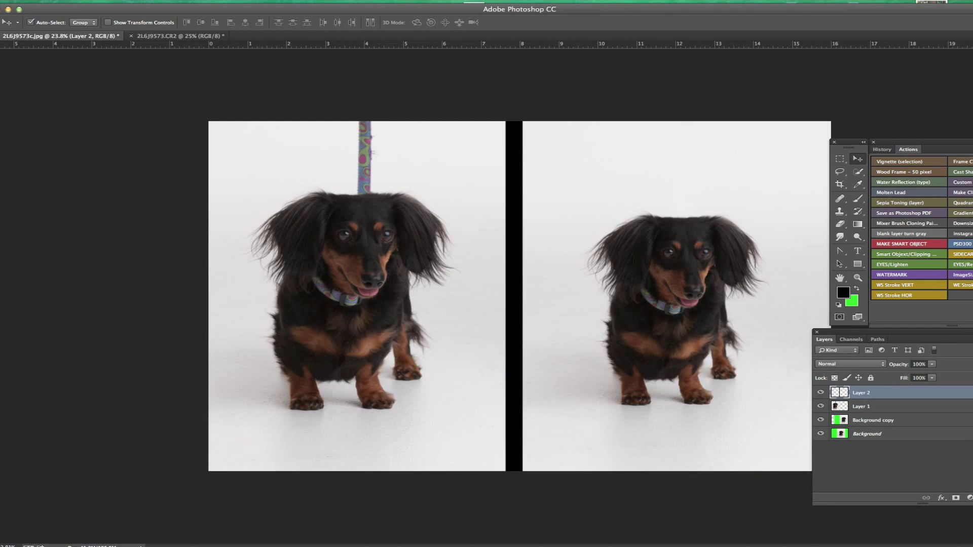
Step: Look over the original 2L6J9573c.jpg photo and try the Quick Selection and Move tools
scroll(469, 195, "up", 2)
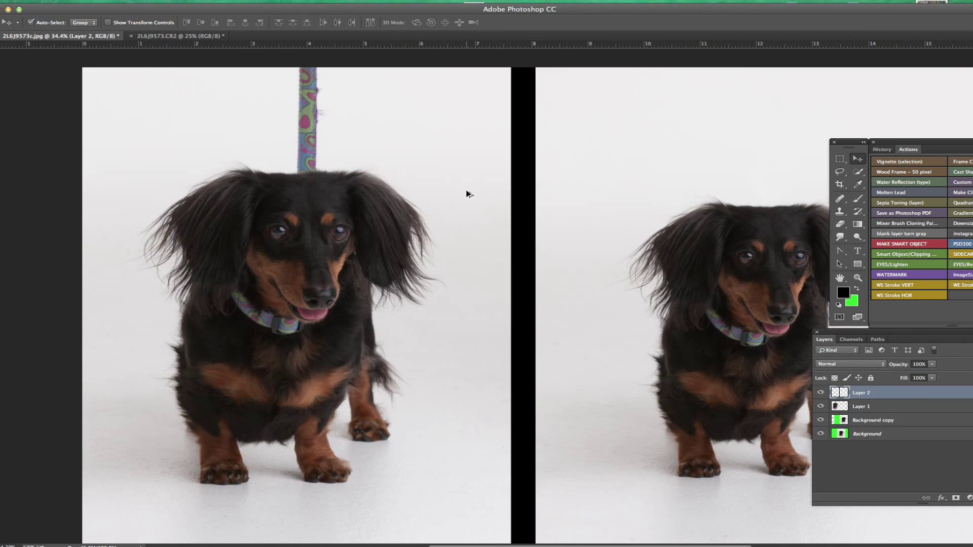
scroll(648, 190, "up", 3)
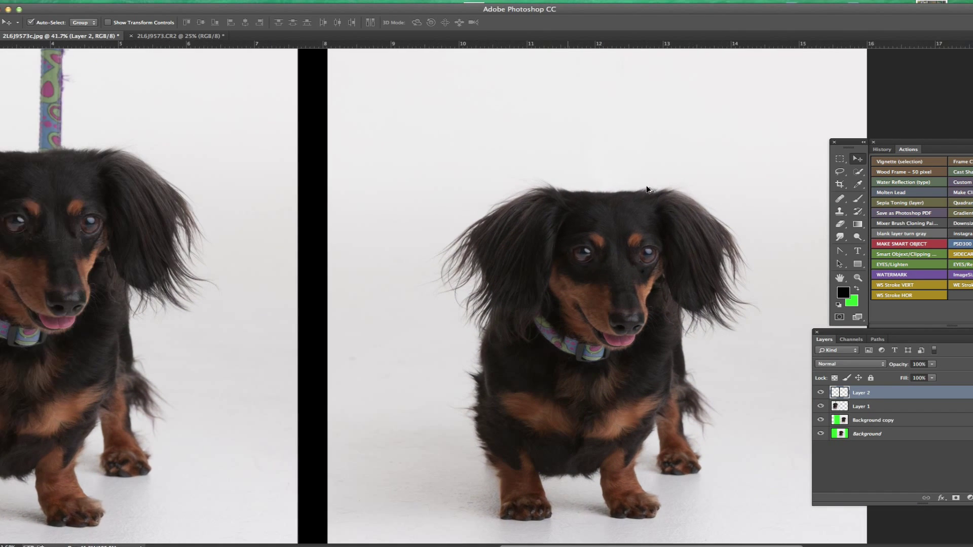
scroll(658, 206, "left", 5)
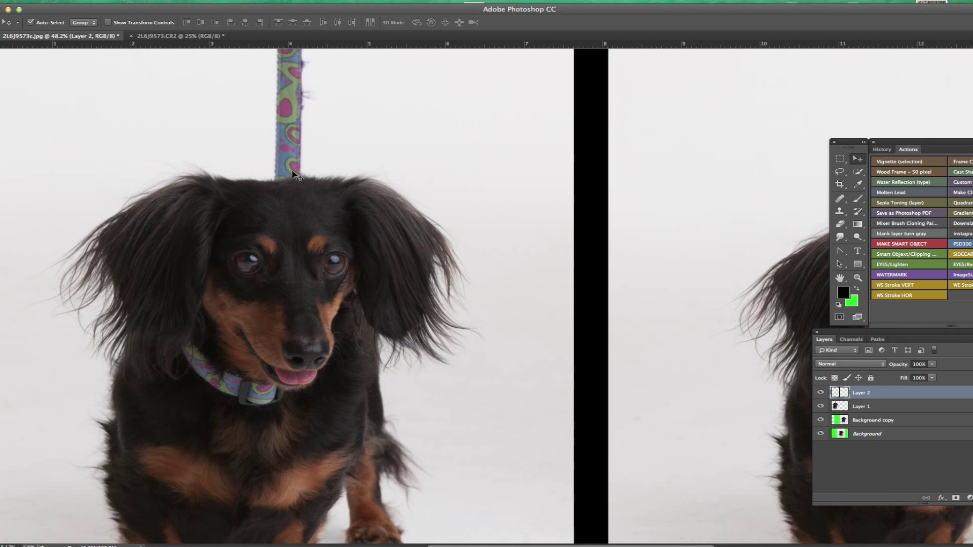
scroll(289, 179, "up", 4)
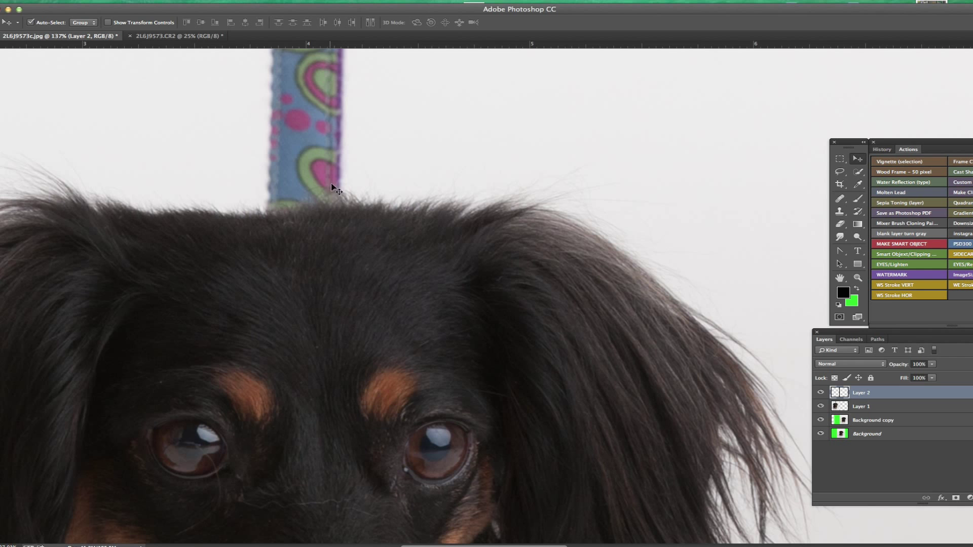
scroll(310, 201, "down", 6)
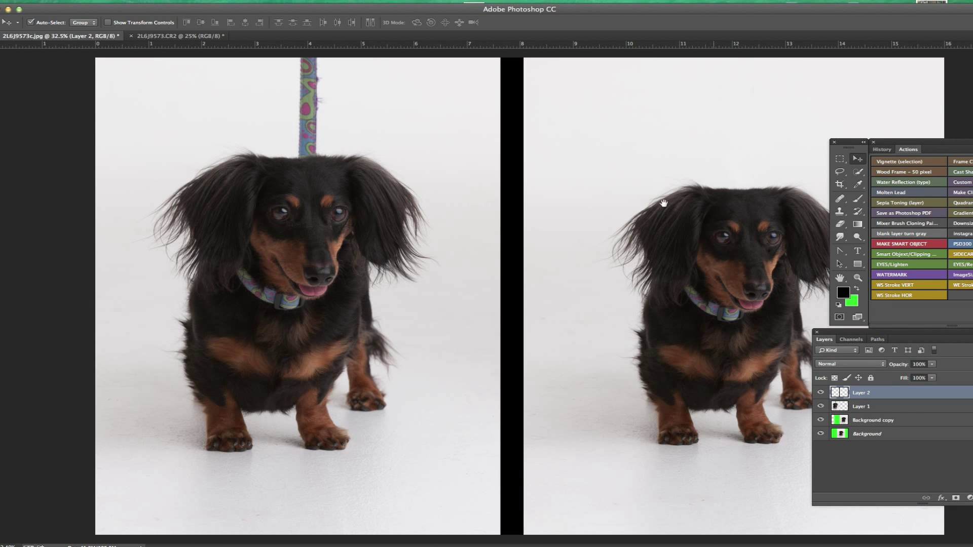
scroll(672, 210, "down", 1)
scroll(671, 210, "up", 3)
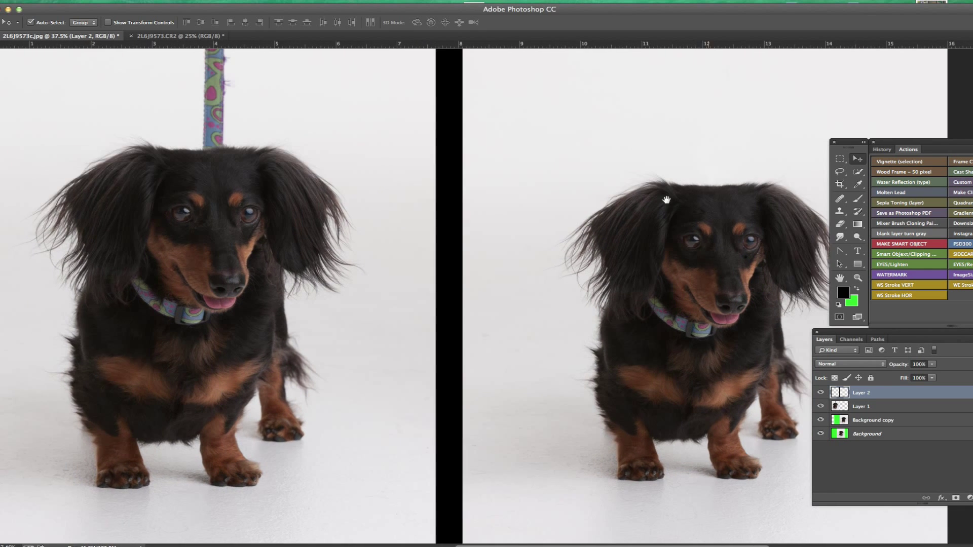
scroll(639, 196, "up", 3)
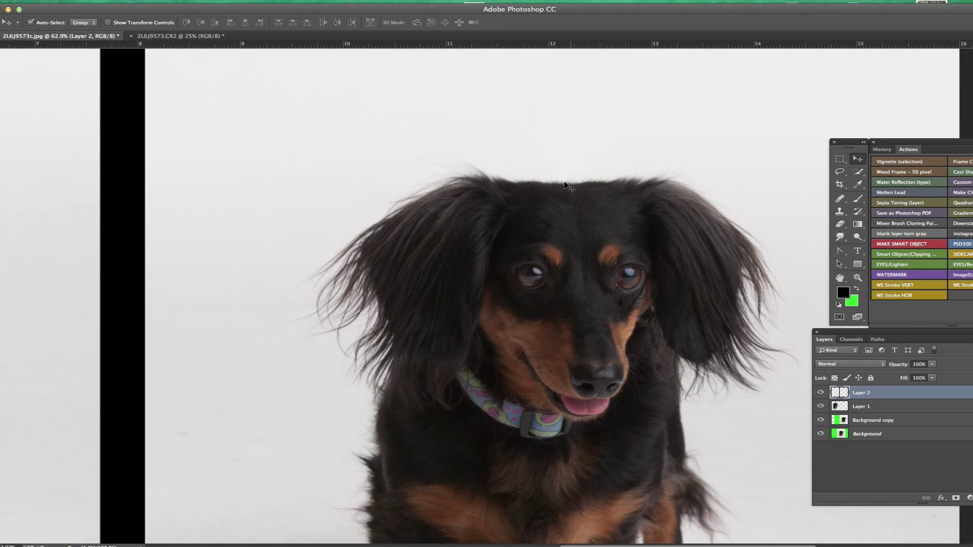
scroll(583, 180, "up", 3)
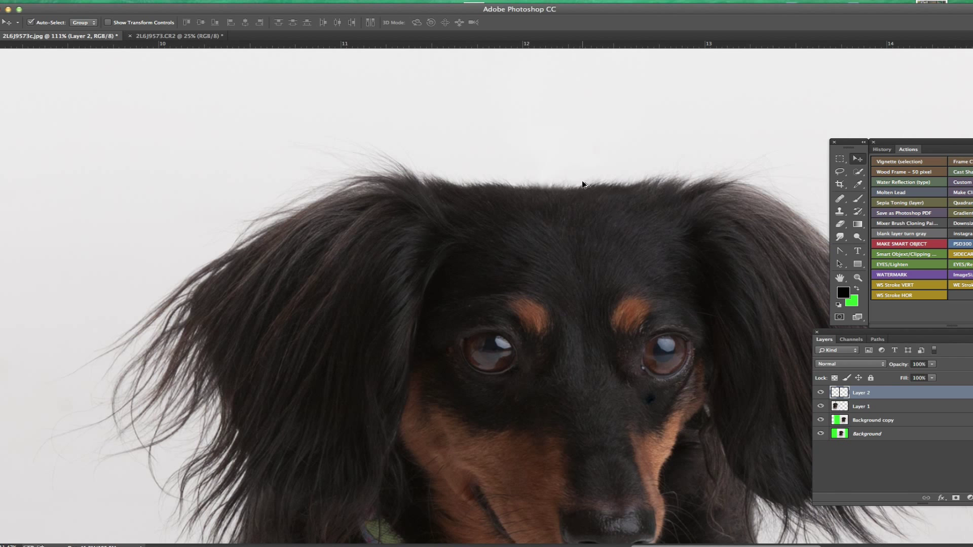
scroll(543, 198, "down", 5)
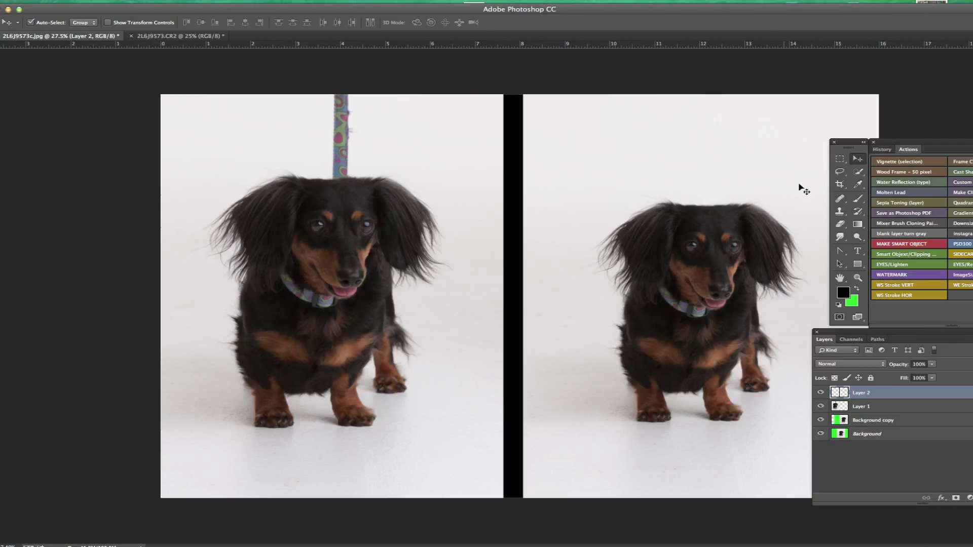
left_click(858, 171)
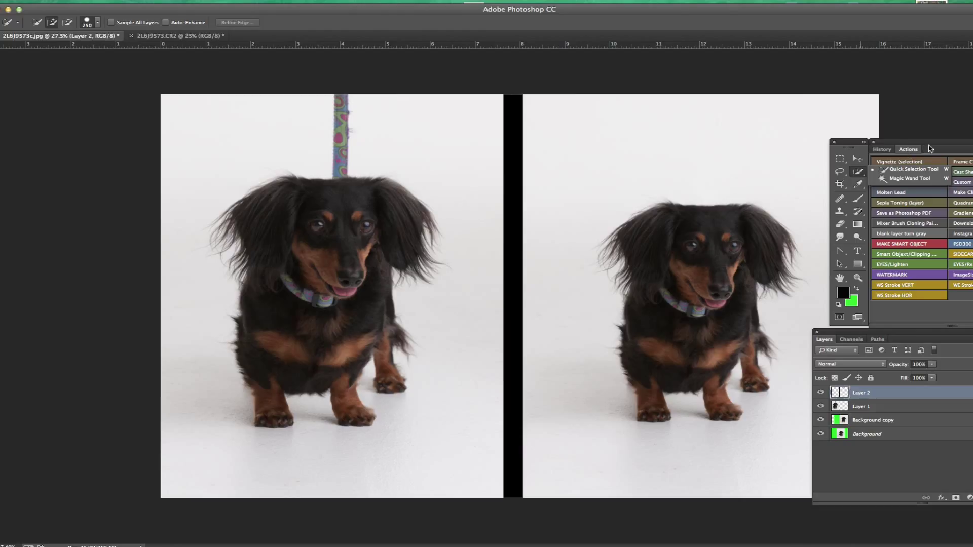
left_click(858, 159)
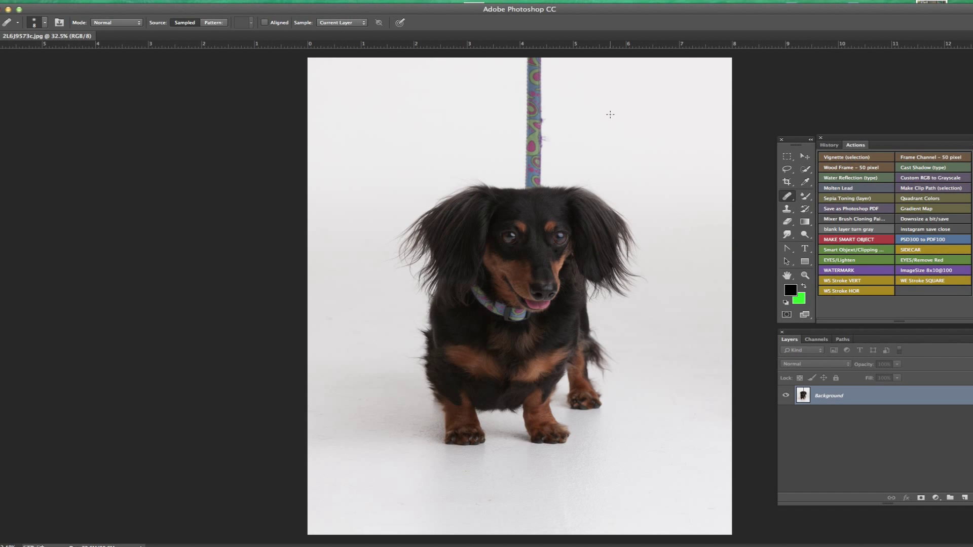
Step: Clone clean white background over the upper part of the leash with the Clone Stamp
key("s")
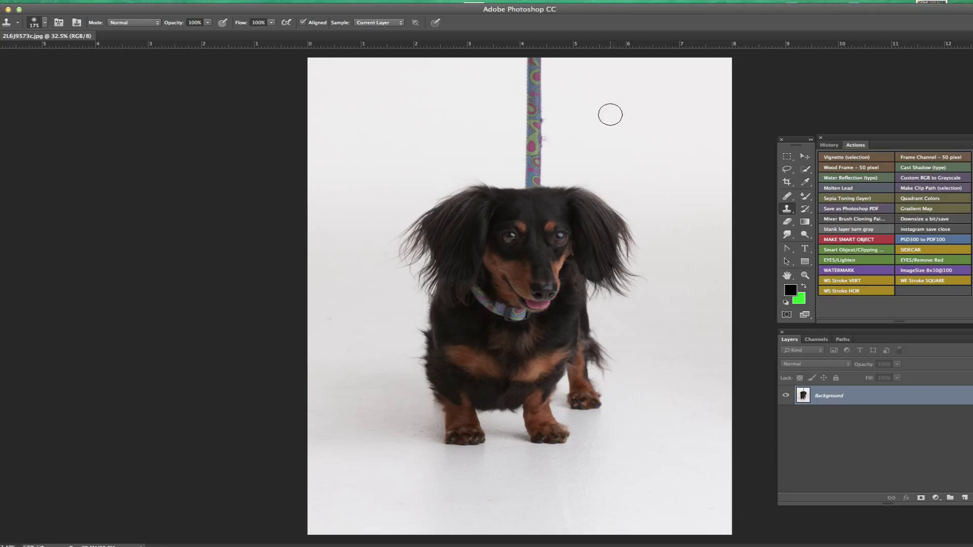
left_click(589, 78, "alt")
mouse_move(534, 58)
left_mouse_down()
mouse_move(537, 107)
mouse_move(527, 118)
mouse_move(544, 153)
mouse_move(541, 164)
mouse_move(528, 132)
mouse_move(537, 165)
left_mouse_up()
left_click(582, 116, "alt")
scroll(560, 130, "up", 3)
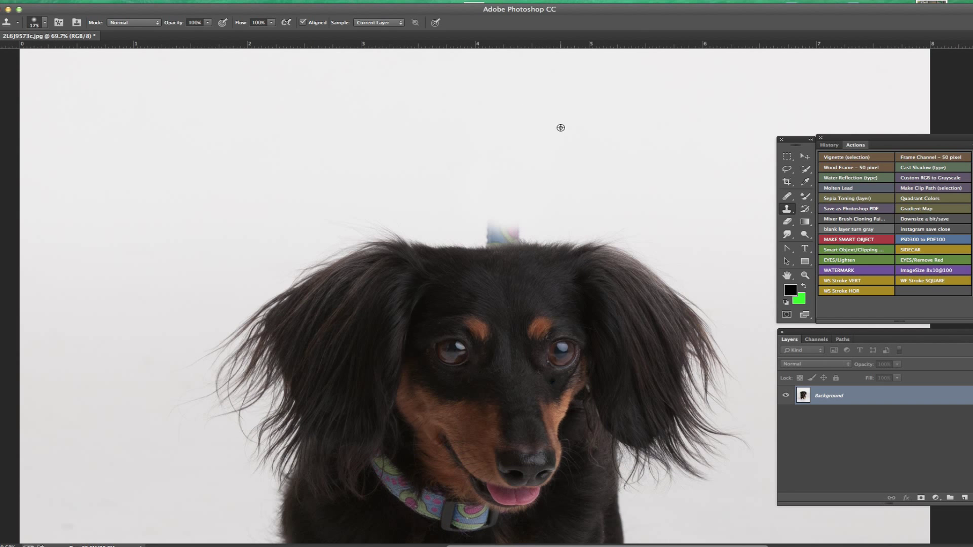
scroll(508, 191, "up", 3)
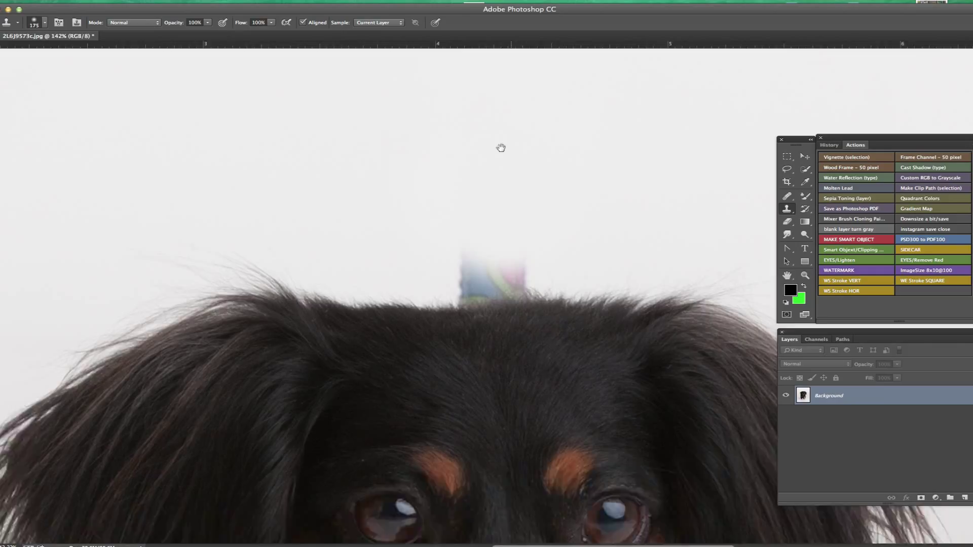
scroll(502, 147, "down", 2)
Step: Shrink the clone brush, cover the leftover leash stub above the head, and sample nearby fur
right_click(566, 124)
left_click(596, 131)
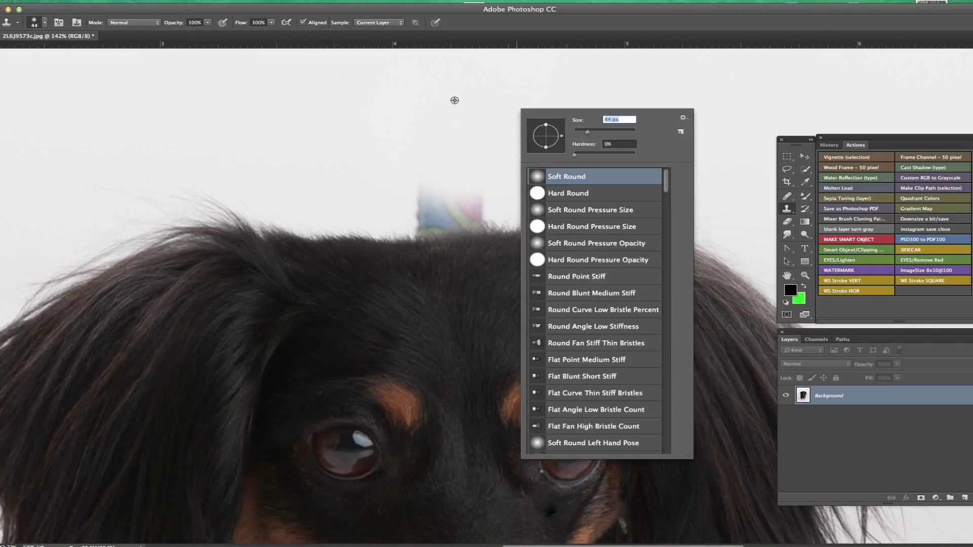
key("Return")
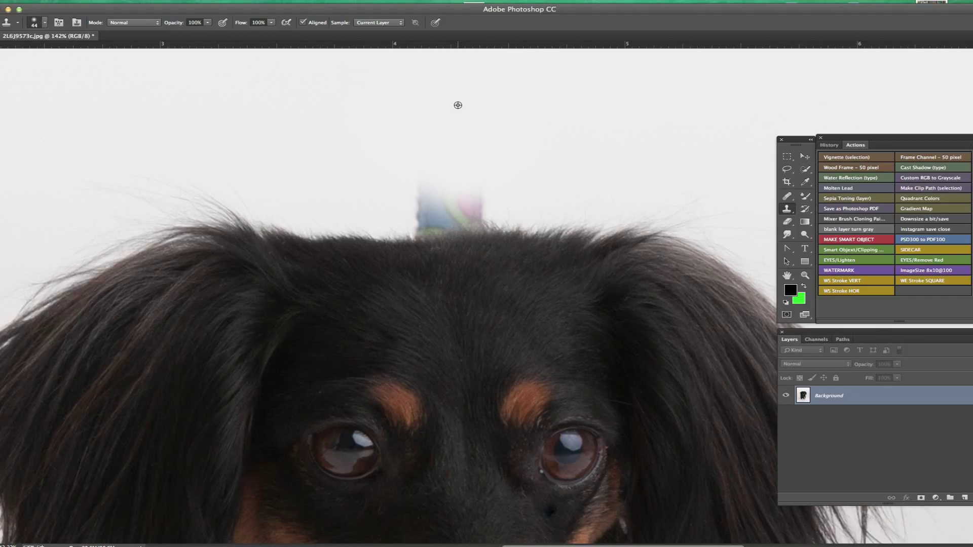
left_click(458, 105, "alt")
mouse_move(428, 190)
left_mouse_down()
mouse_move(478, 203)
mouse_move(469, 224)
mouse_move(424, 223)
left_mouse_up()
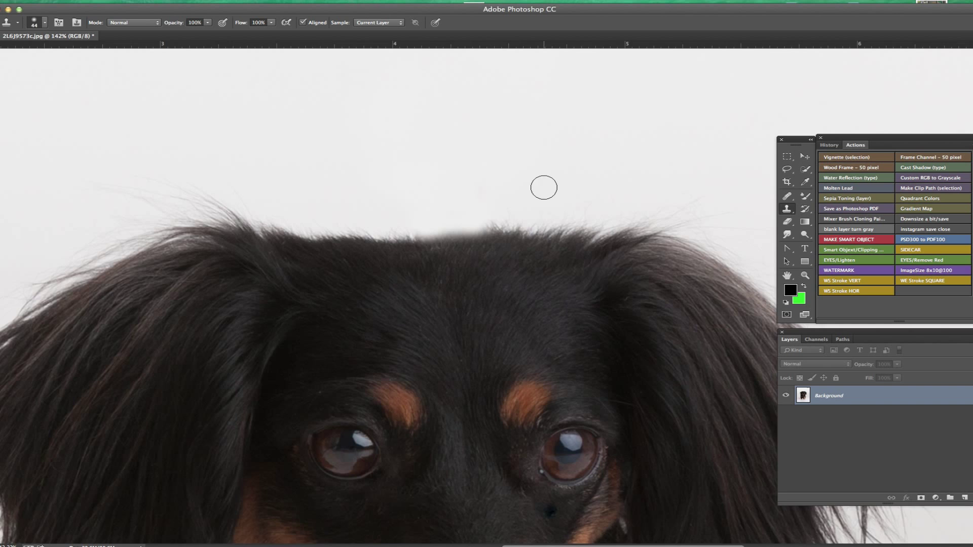
scroll(543, 187, "down", 2)
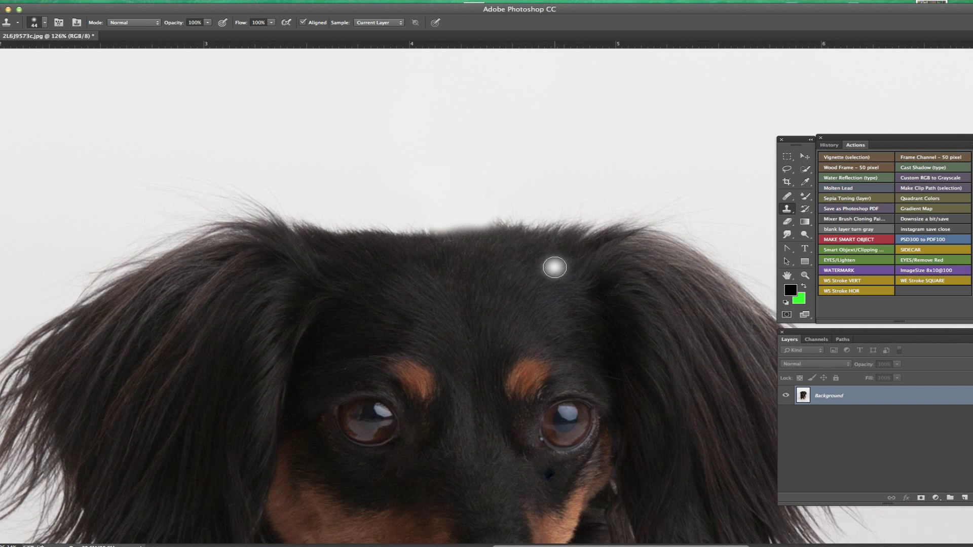
scroll(543, 269, "down", 4)
scroll(542, 267, "up", 5)
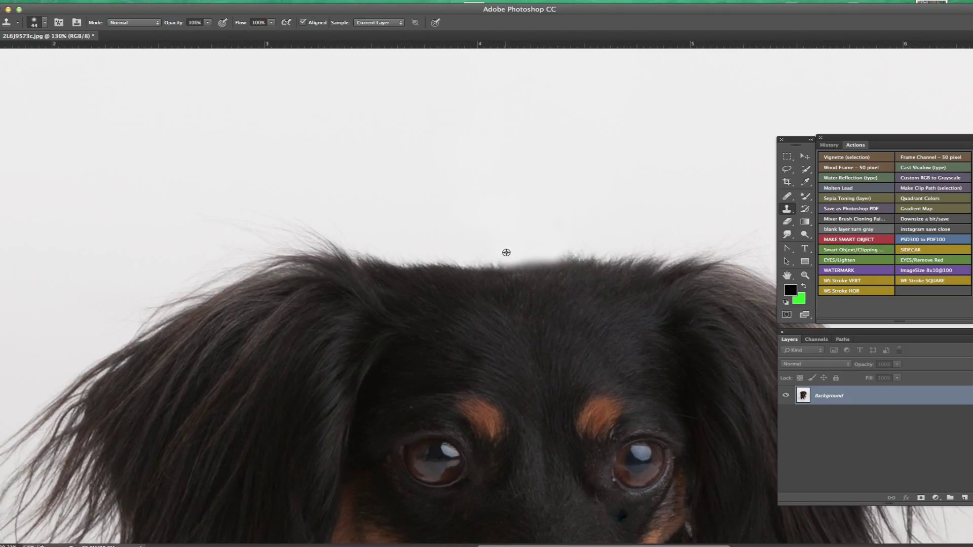
left_click(507, 252, "alt")
Step: Undo the stray fur clone and duplicate the Background as Layer 1
left_click(619, 319)
key("ctrl+z")
key("ctrl+j")
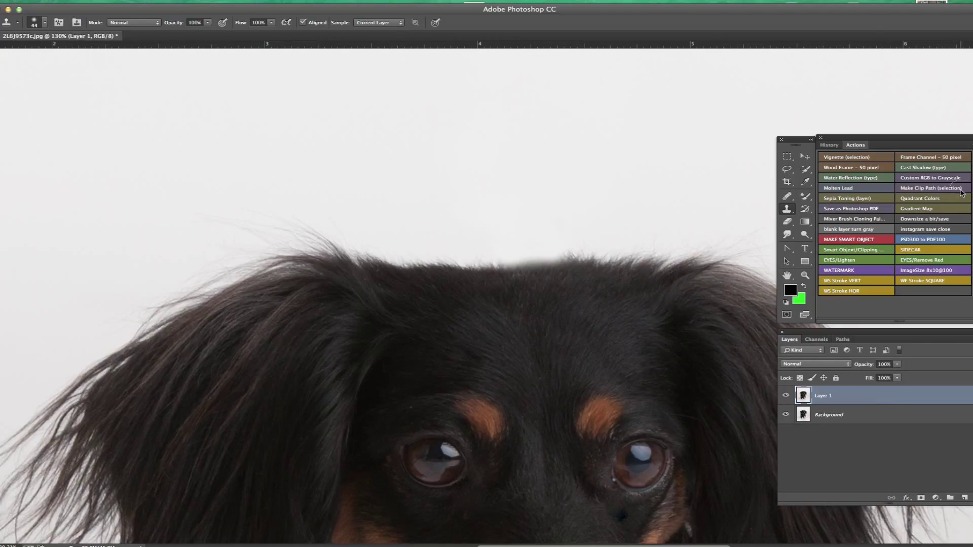
left_click(787, 170)
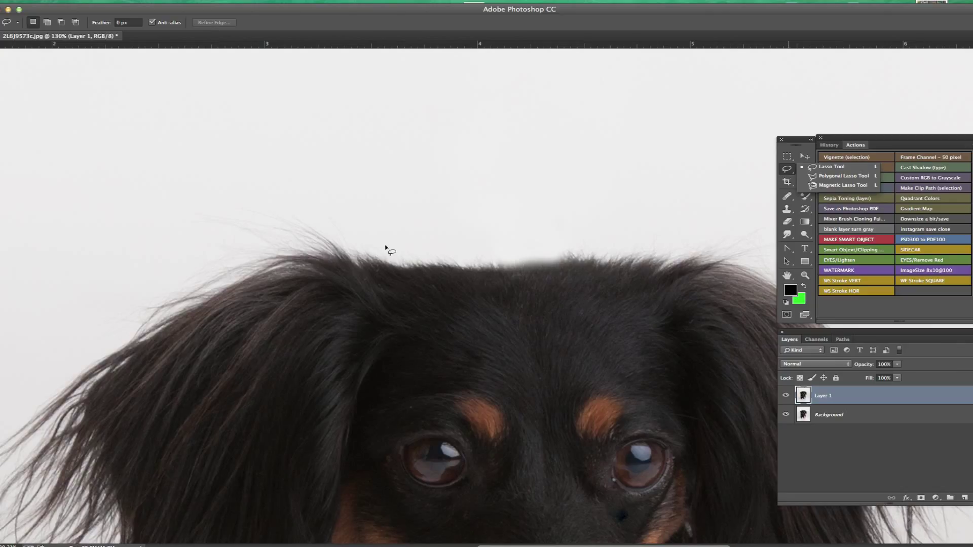
Step: Copy a head-top fur patch to a new layer, flip it horizontally, and place it tilted about -2° over the flat spot
mouse_move(385, 247)
left_mouse_down()
mouse_move(389, 278)
mouse_move(436, 293)
mouse_move(523, 288)
mouse_move(521, 254)
mouse_move(437, 243)
mouse_move(386, 256)
left_mouse_up()
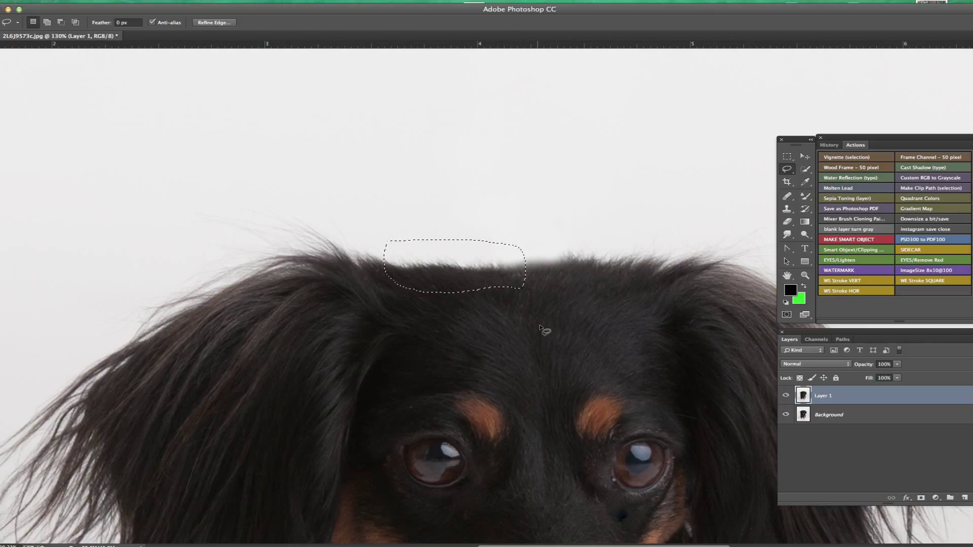
key("super+j")
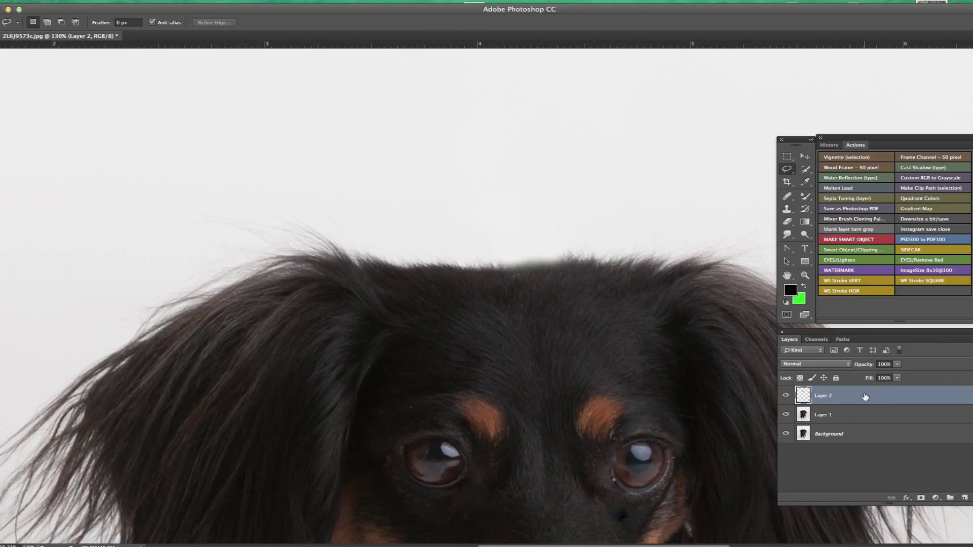
key("super+t")
right_click(459, 279)
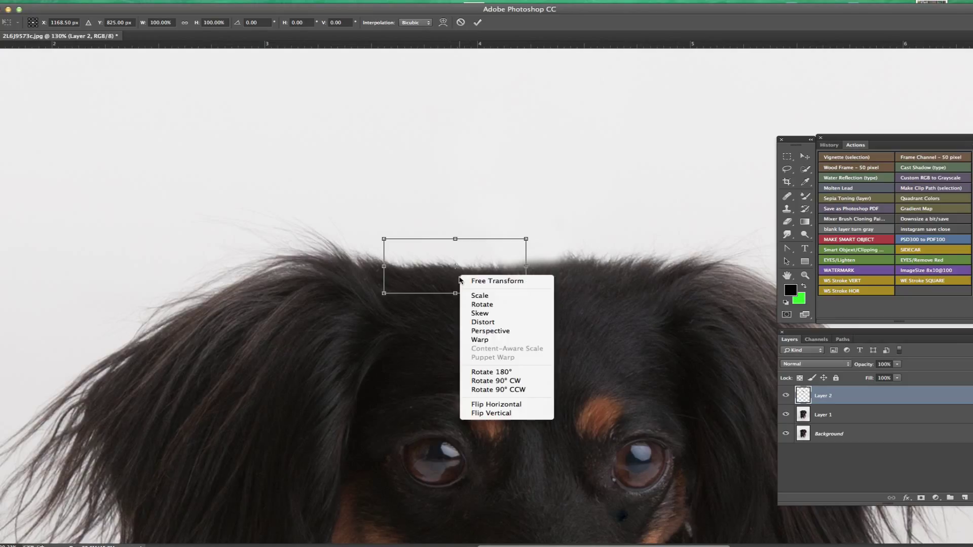
left_click(497, 404)
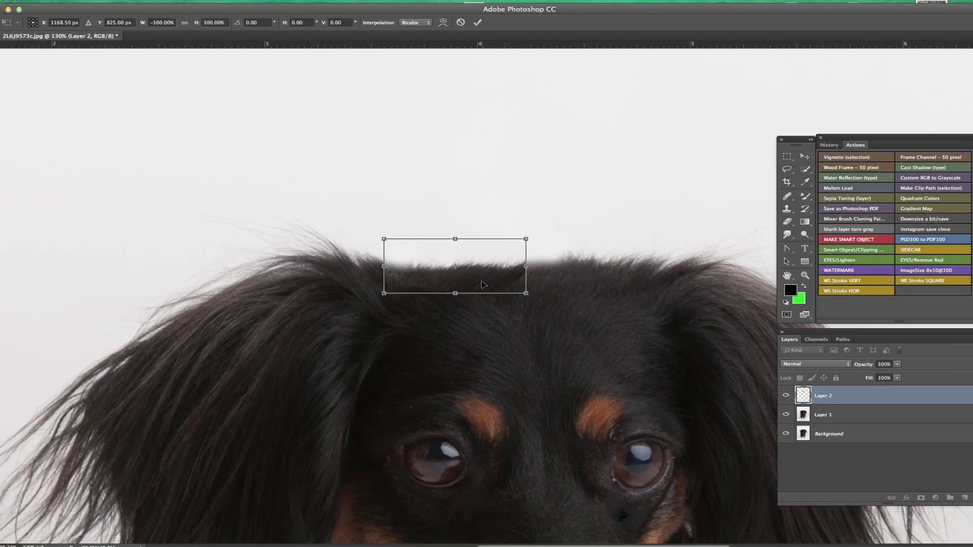
left_click_drag(492, 285, 572, 285)
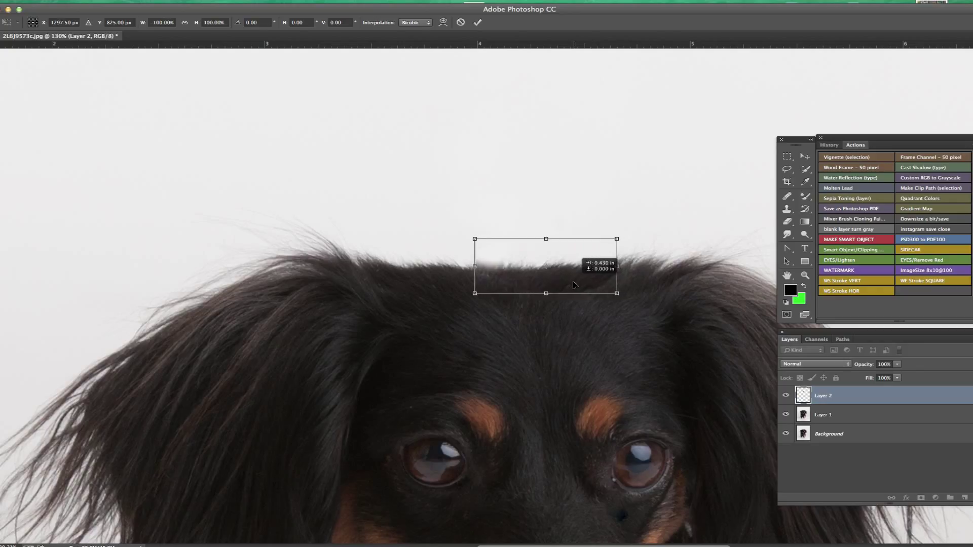
left_click_drag(651, 305, 650, 301)
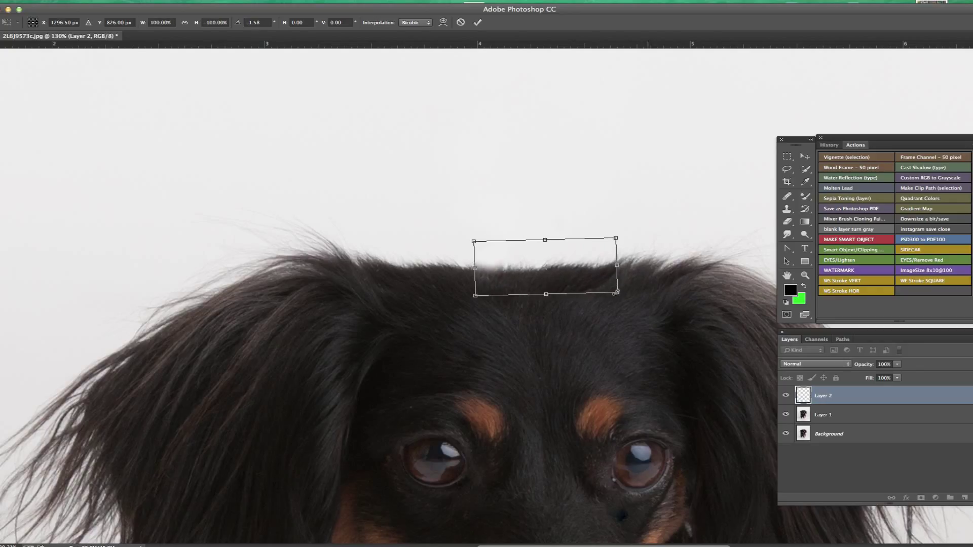
key("Return")
key("l")
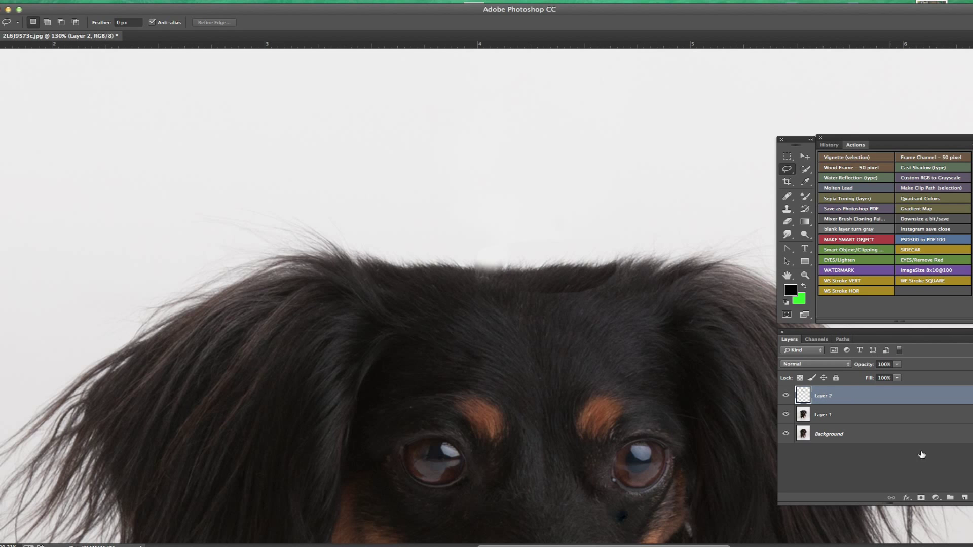
Step: Add a layer mask to the patch layer and set a soft normal-mode brush to 47 px
left_click(921, 497)
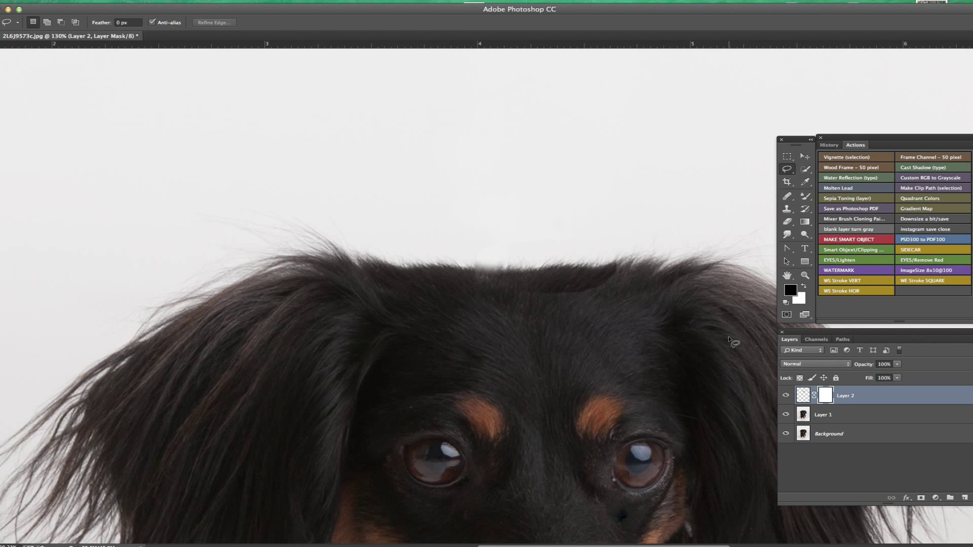
key("b")
right_click(691, 306)
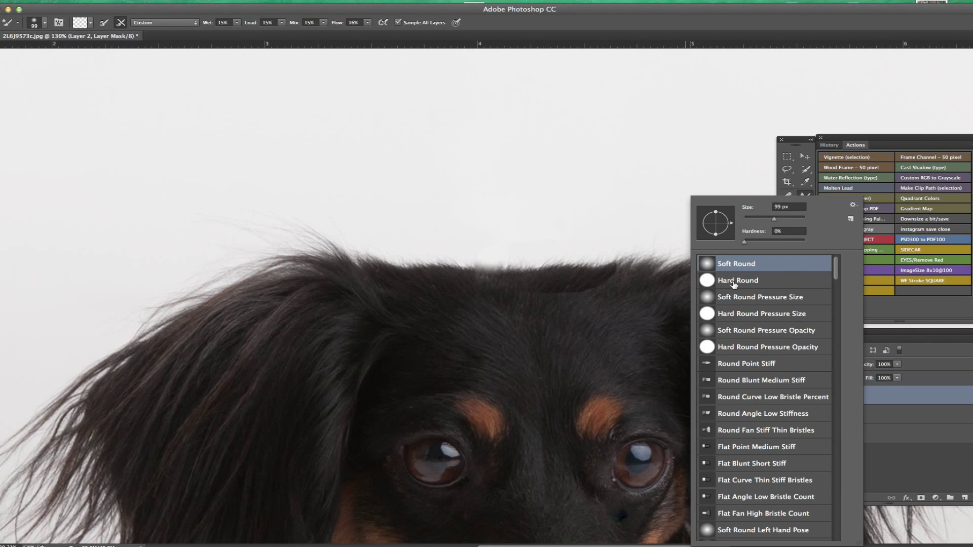
left_click(761, 218)
key("Return")
left_click_drag(806, 197, 837, 198)
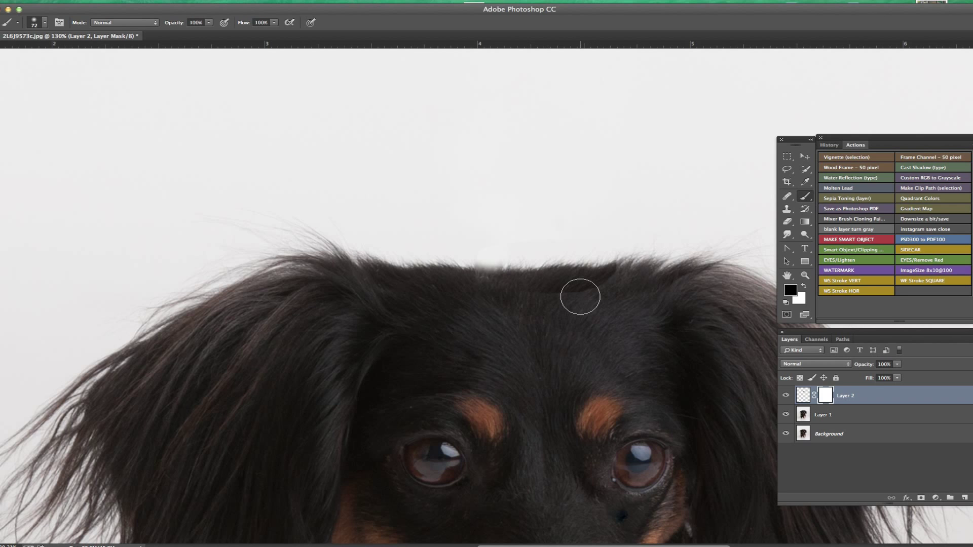
right_click(603, 299)
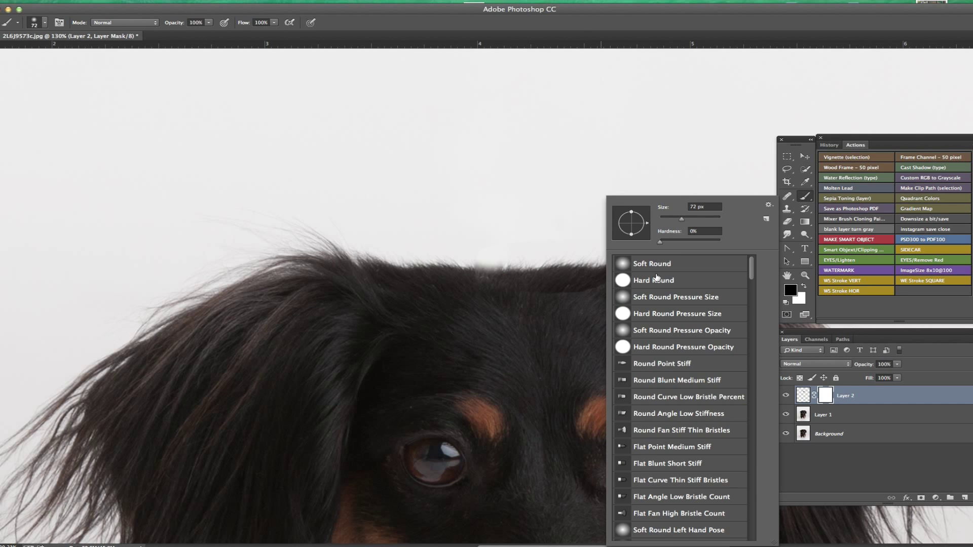
left_click_drag(676, 222, 672, 222)
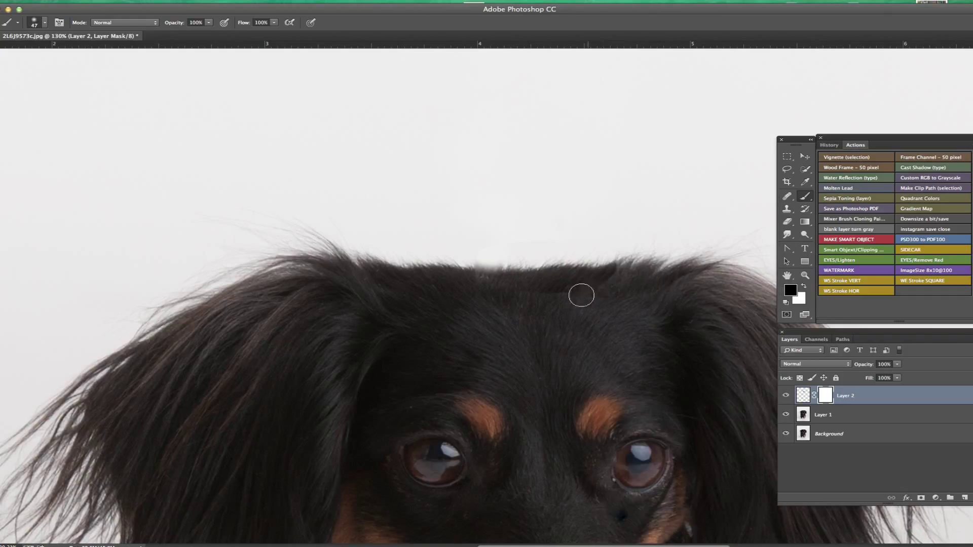
left_click(583, 293)
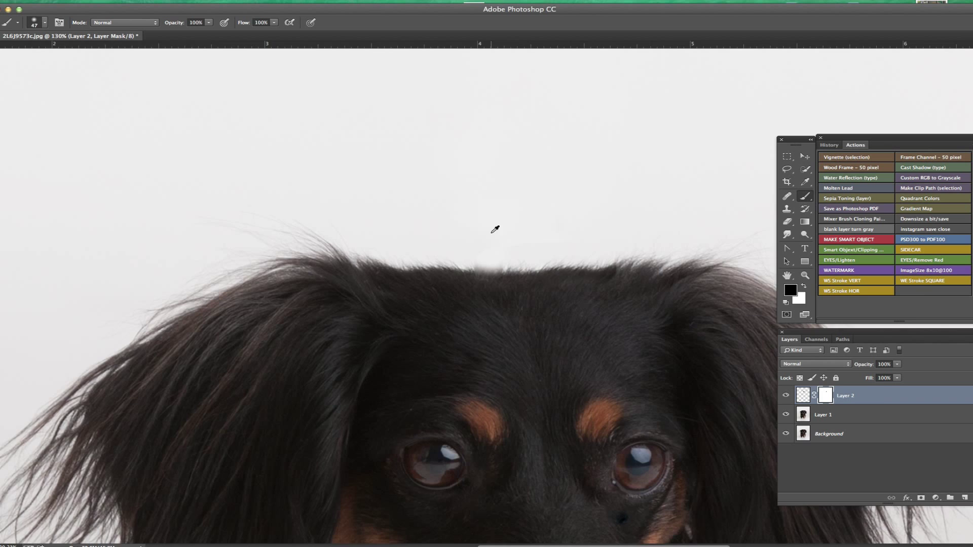
Step: Mask out the white smudge and dark tuft, and blend the patch's fur tips into the hairline
scroll(495, 228, "up", 3)
scroll(500, 245, "up", 2)
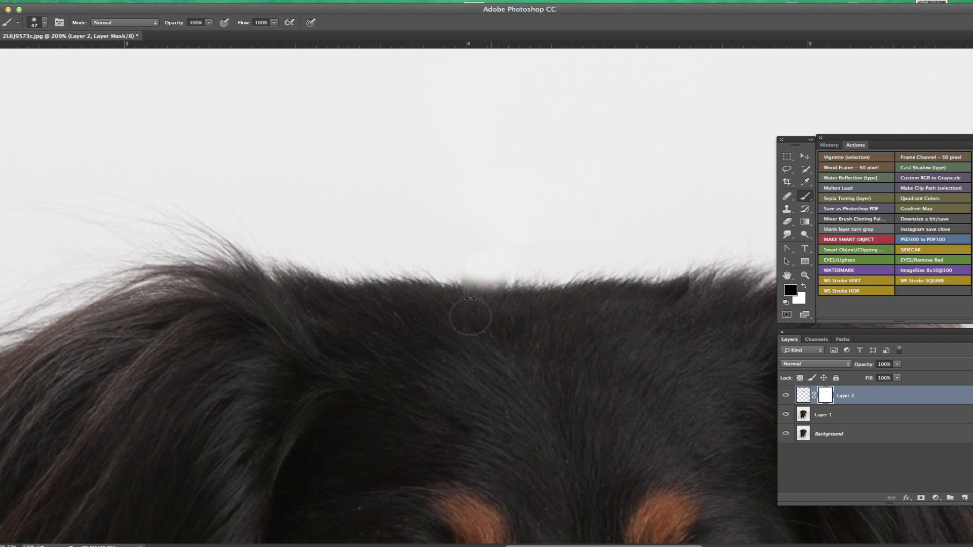
mouse_move(470, 304)
left_mouse_down()
mouse_move(469, 282)
mouse_move(490, 291)
mouse_move(492, 306)
mouse_move(498, 283)
mouse_move(497, 316)
left_mouse_up()
mouse_move(659, 325)
left_mouse_down()
mouse_move(688, 301)
mouse_move(689, 318)
mouse_move(658, 333)
mouse_move(678, 350)
mouse_move(542, 296)
left_mouse_up()
scroll(658, 333, "down", 4)
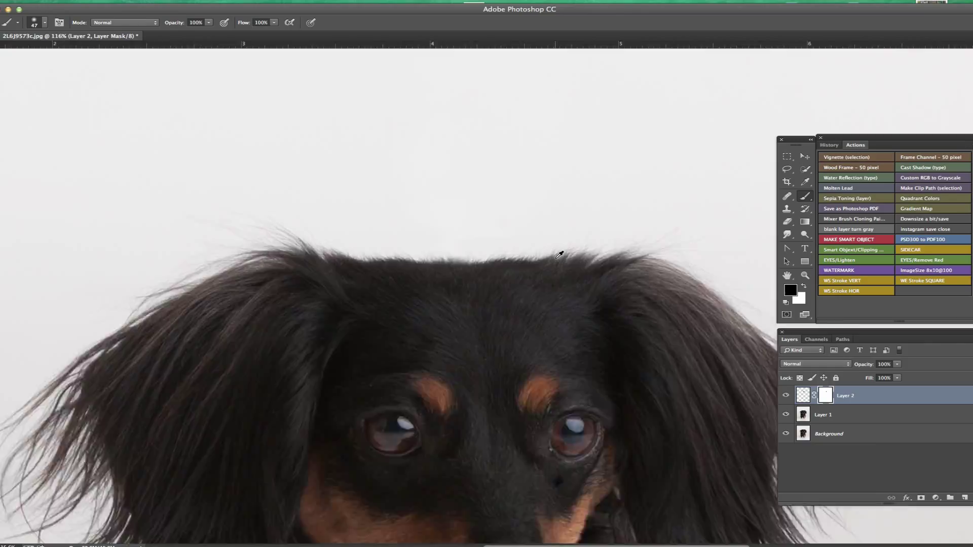
scroll(559, 254, "up", 5)
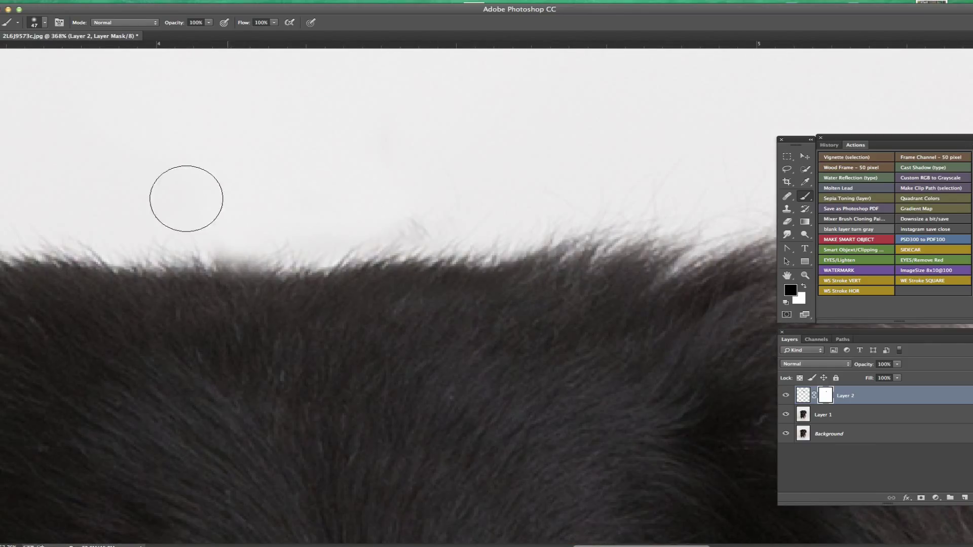
mouse_move(451, 196)
left_mouse_down()
mouse_move(419, 210)
mouse_move(458, 213)
left_mouse_up()
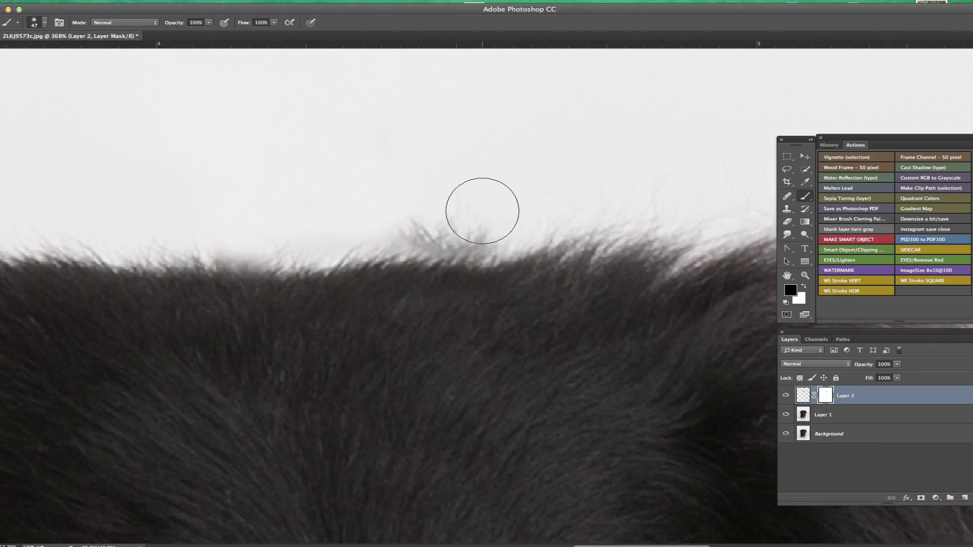
Step: With a 26 px brush, paint white to restore patch hair and clear the grey haze
right_click(483, 209)
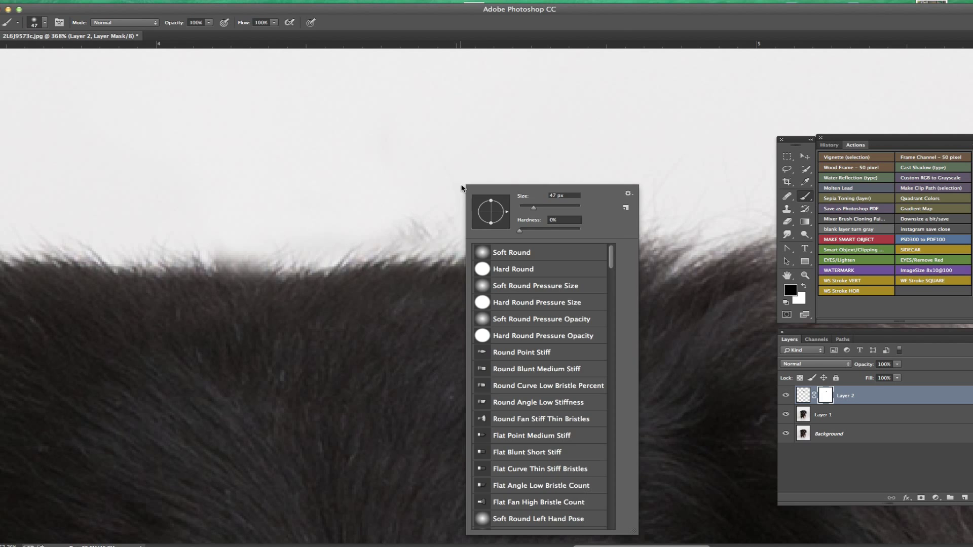
left_click_drag(529, 209, 524, 209)
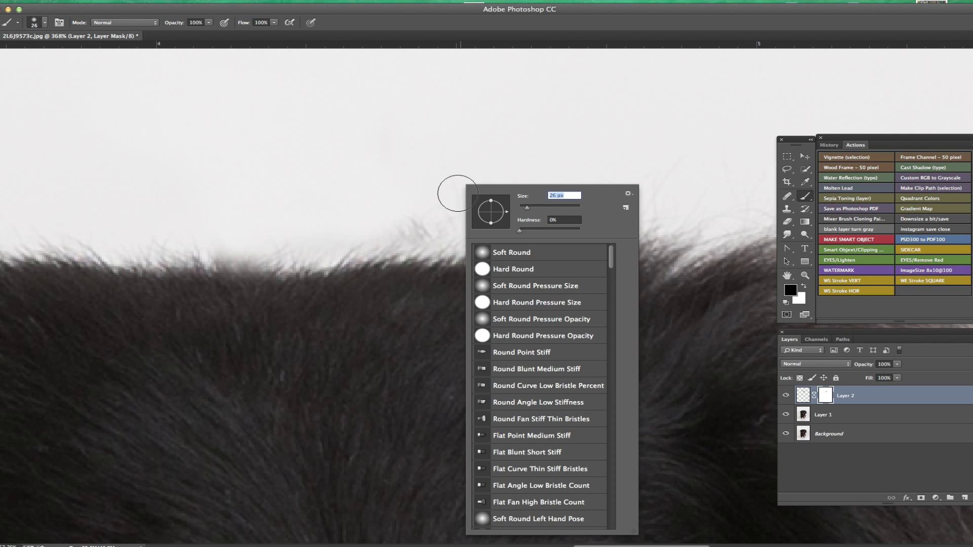
left_click(423, 172)
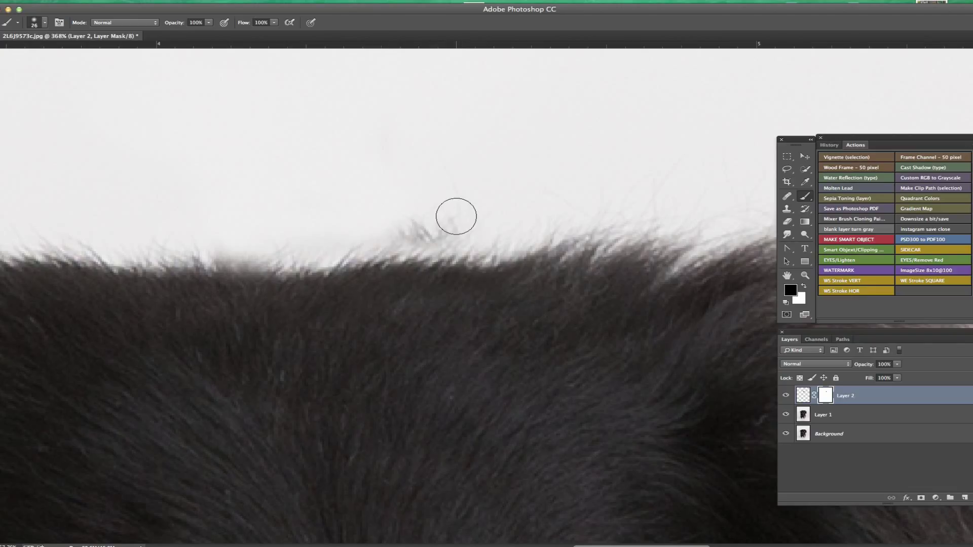
key("x")
mouse_move(454, 215)
left_mouse_down()
mouse_move(395, 225)
mouse_move(415, 228)
left_mouse_up()
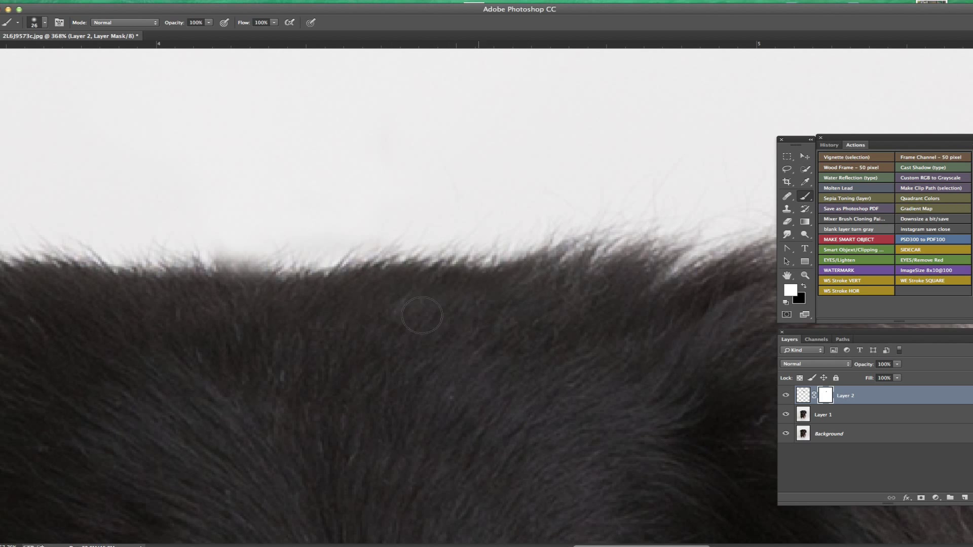
mouse_move(258, 252)
left_mouse_down()
mouse_move(229, 255)
mouse_move(253, 233)
mouse_move(222, 250)
left_mouse_up()
scroll(222, 250, "down", 5)
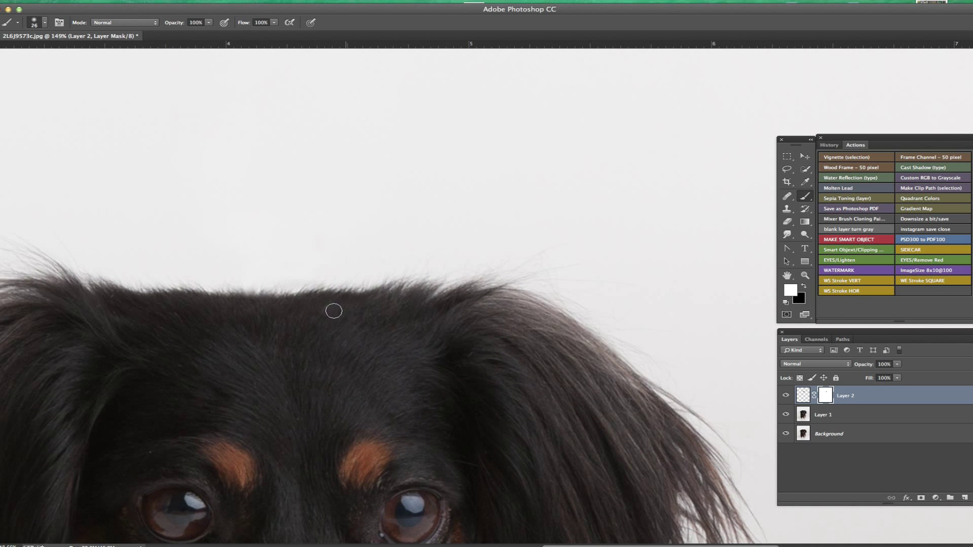
scroll(314, 352, "down", 5)
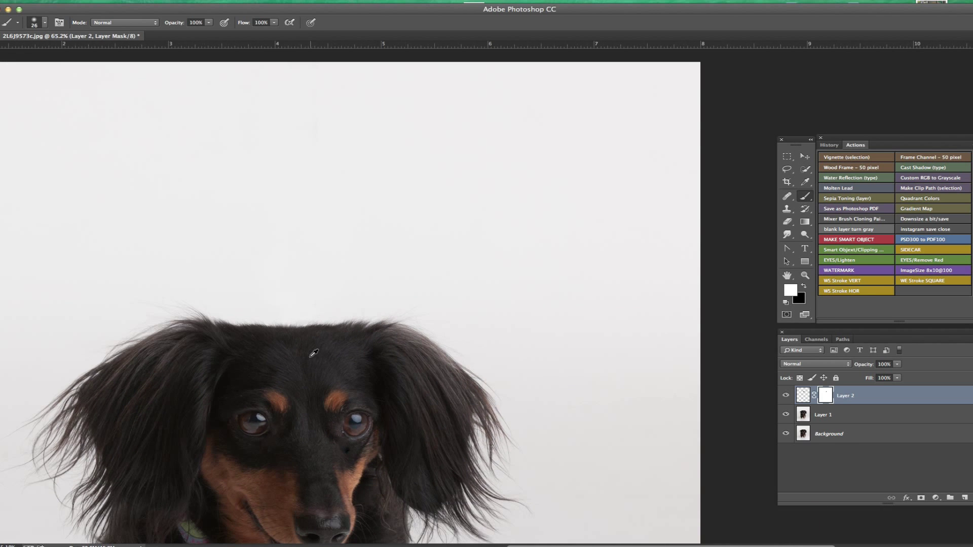
scroll(428, 293, "up", 3)
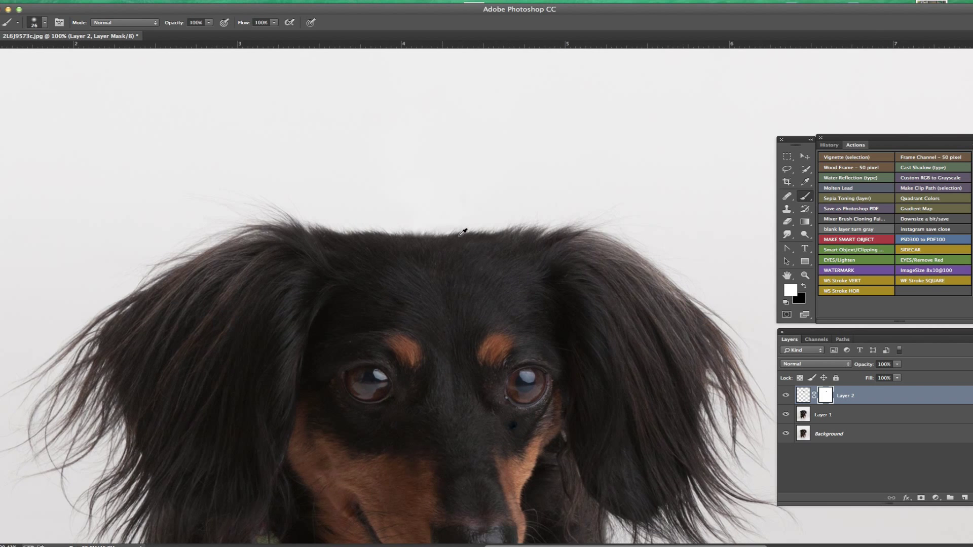
scroll(463, 231, "up", 3)
scroll(459, 232, "up", 3)
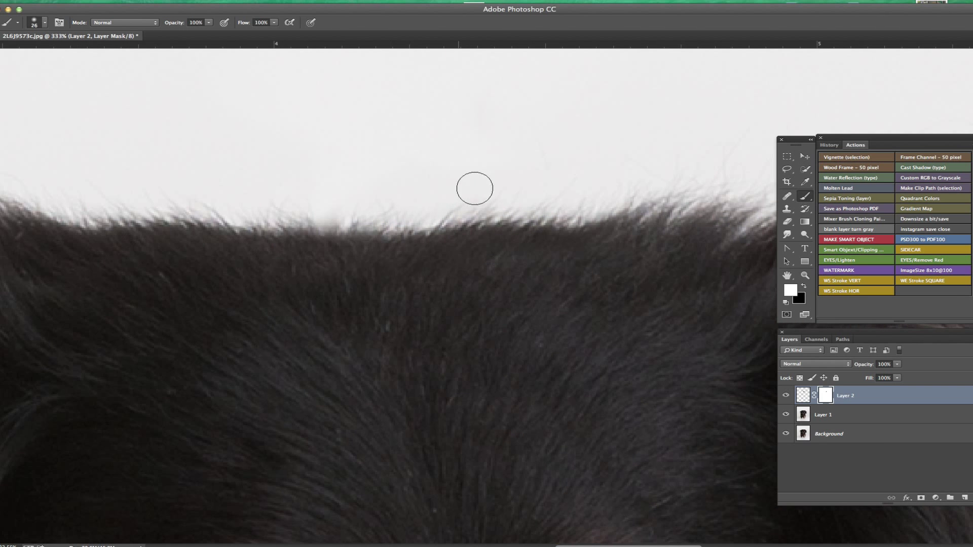
scroll(502, 329, "down", 4)
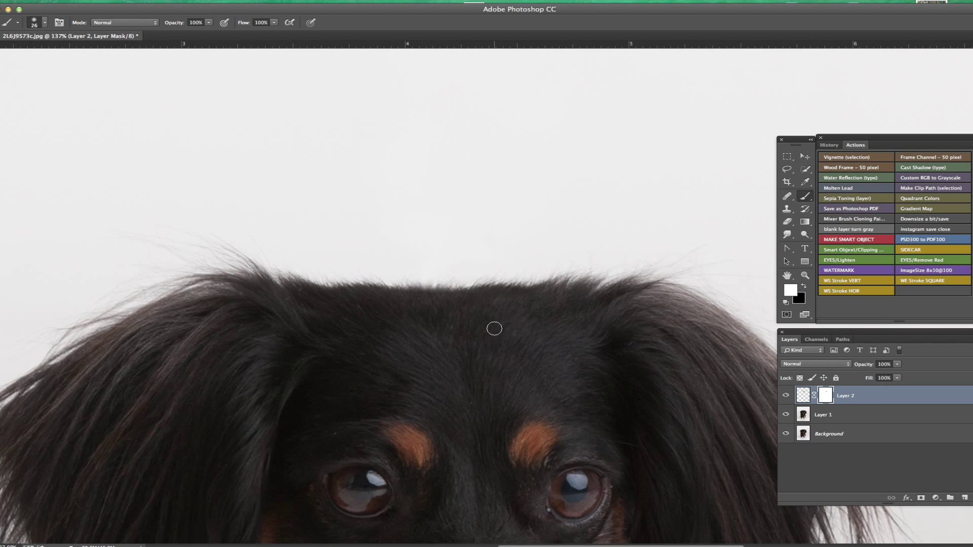
scroll(496, 318, "up", 2)
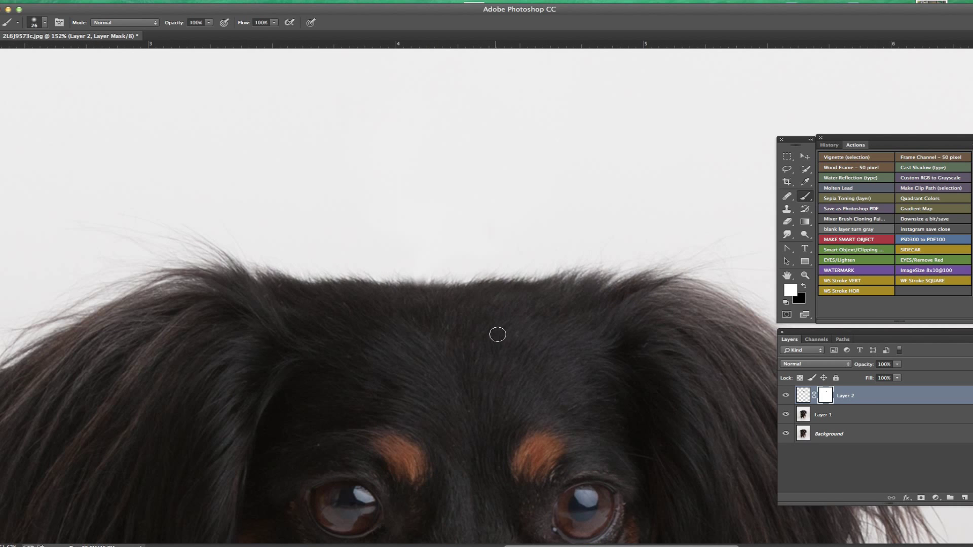
scroll(494, 335, "down", 2)
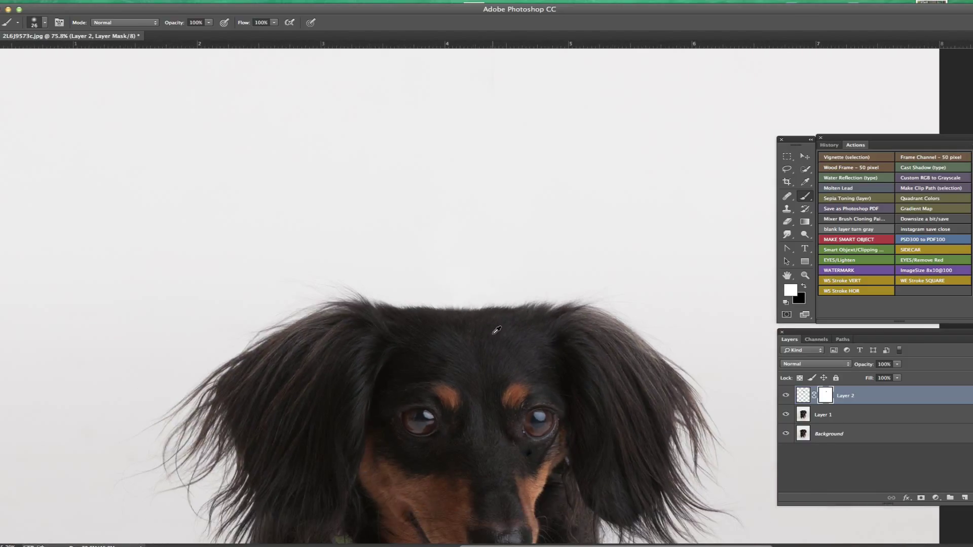